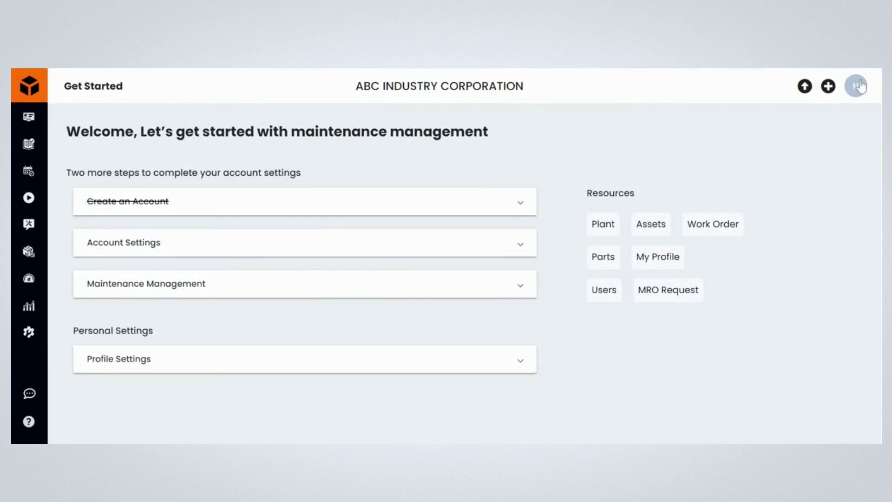
# Execute the water jet inspection work order and clear the search so all three pending orders list
pyautogui.click(860, 95)
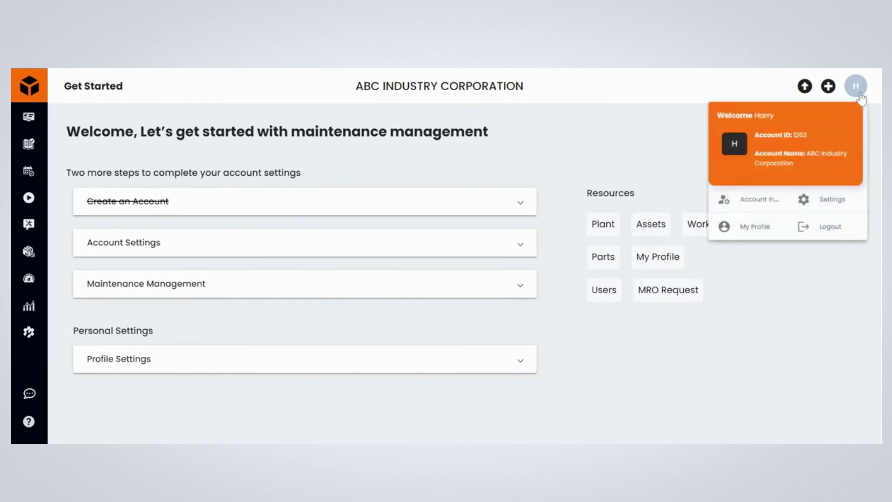
pyautogui.click(859, 93)
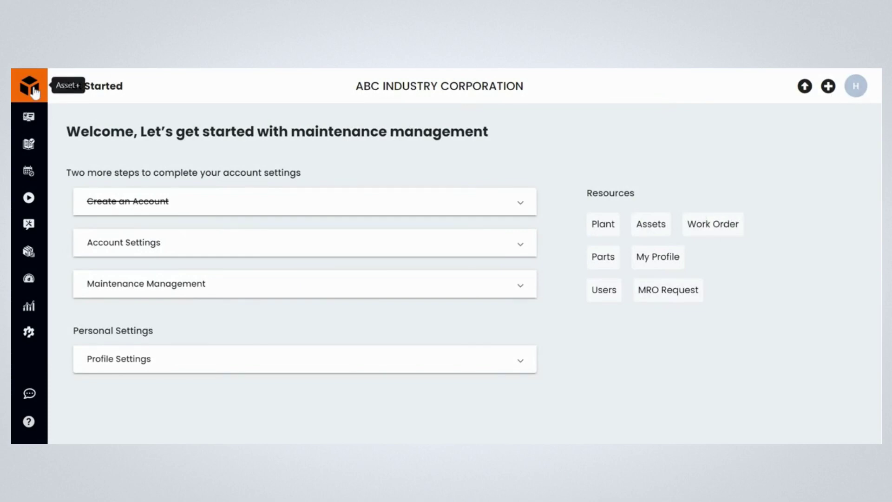
pyautogui.click(28, 145)
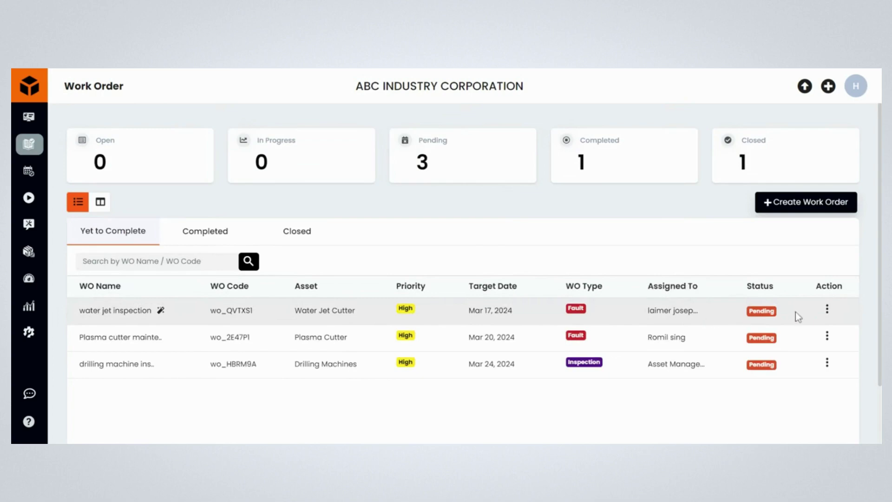
pyautogui.click(827, 309)
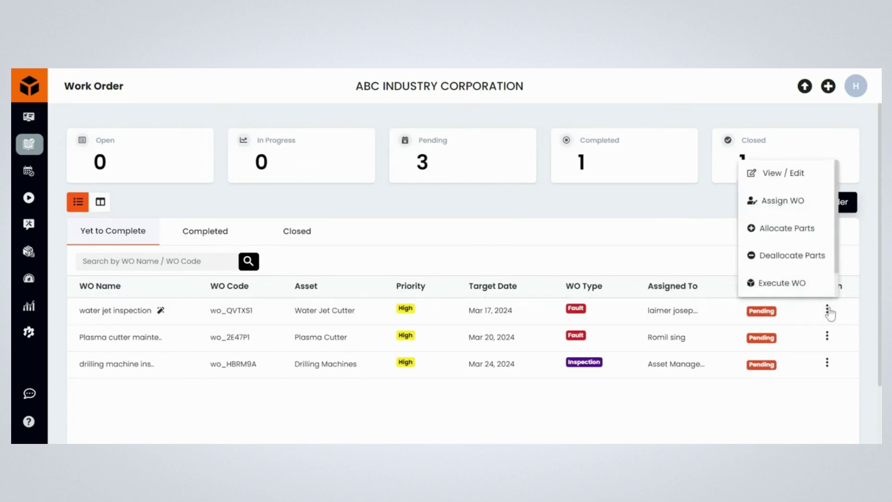
pyautogui.click(800, 292)
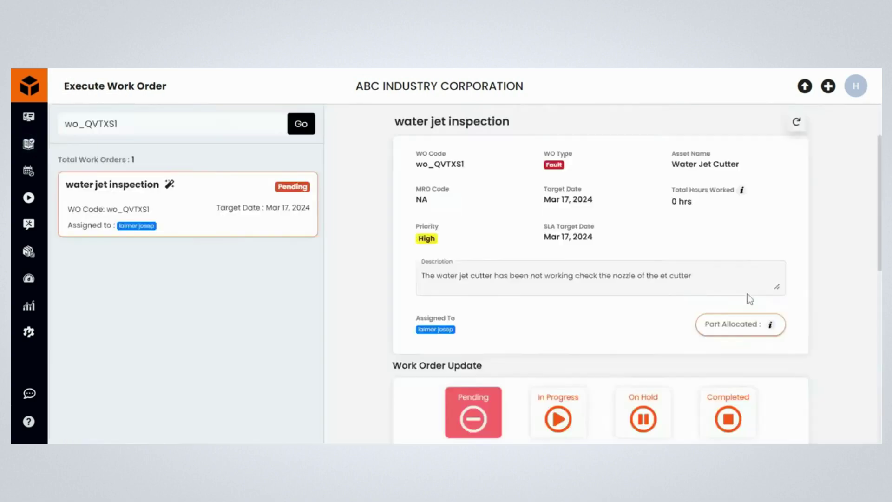
pyautogui.moveTo(200, 126); pyautogui.dragTo(29, 117)
pyautogui.press('BackSpace')
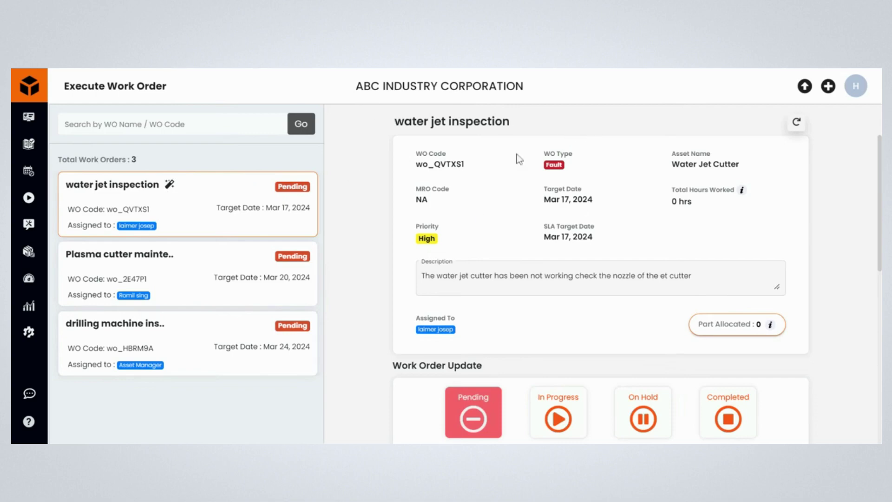
pyautogui.click(165, 279)
pyautogui.click(236, 219)
pyautogui.moveTo(392, 125); pyautogui.dragTo(539, 133)
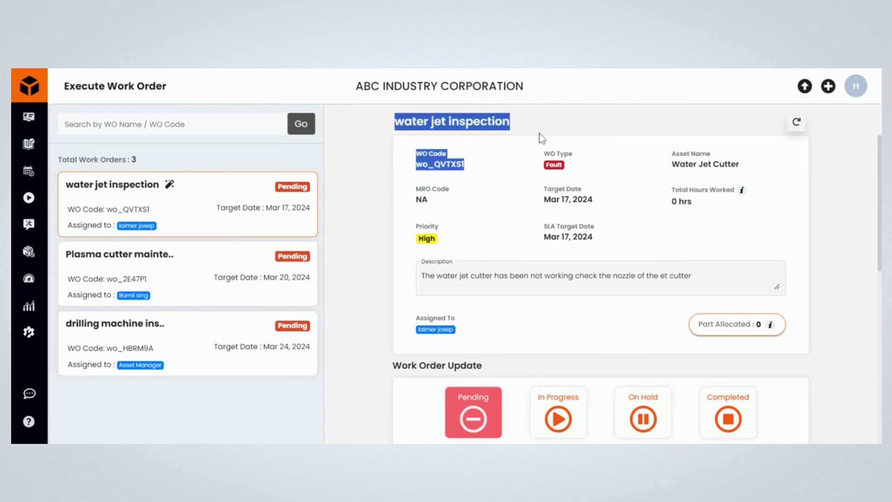
pyautogui.click(506, 316)
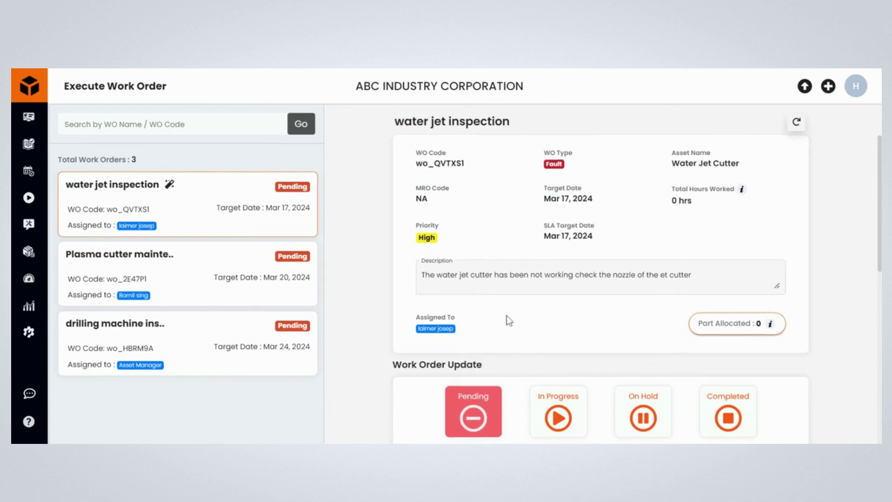
pyautogui.scroll(-3, 507, 316)
pyautogui.scroll(-2, 394, 305)
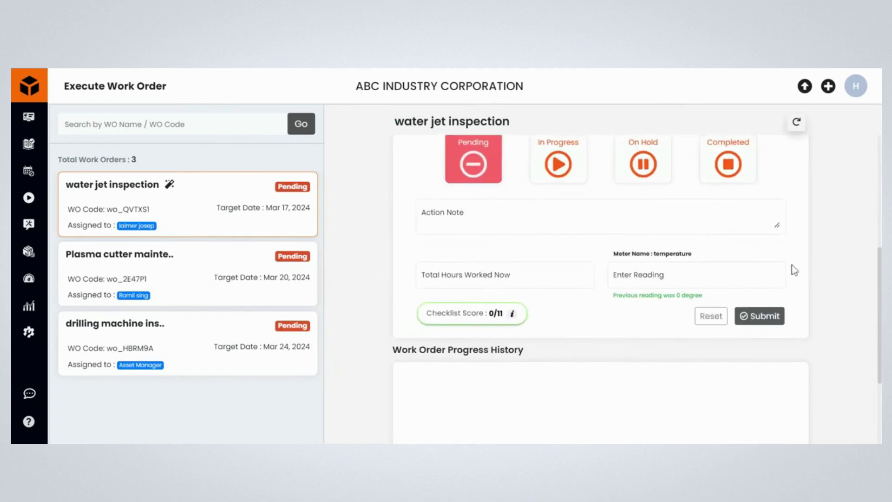
pyautogui.scroll(1, 587, 261)
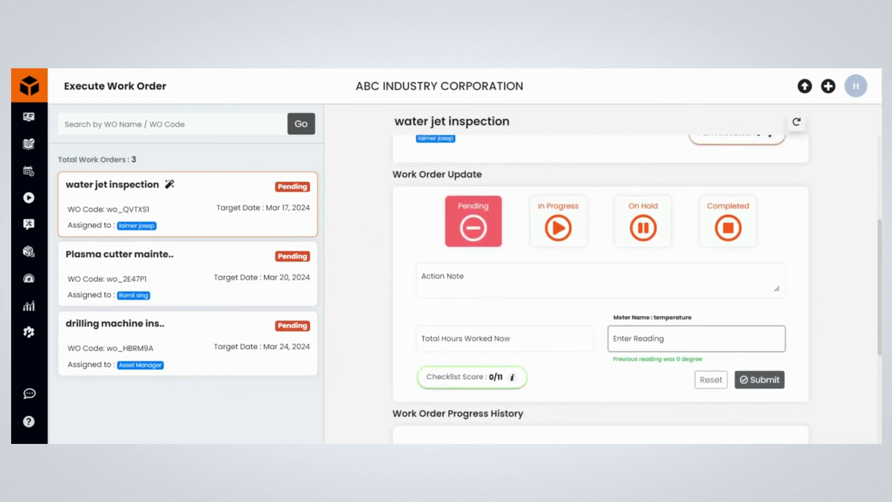
pyautogui.scroll(-1, 586, 385)
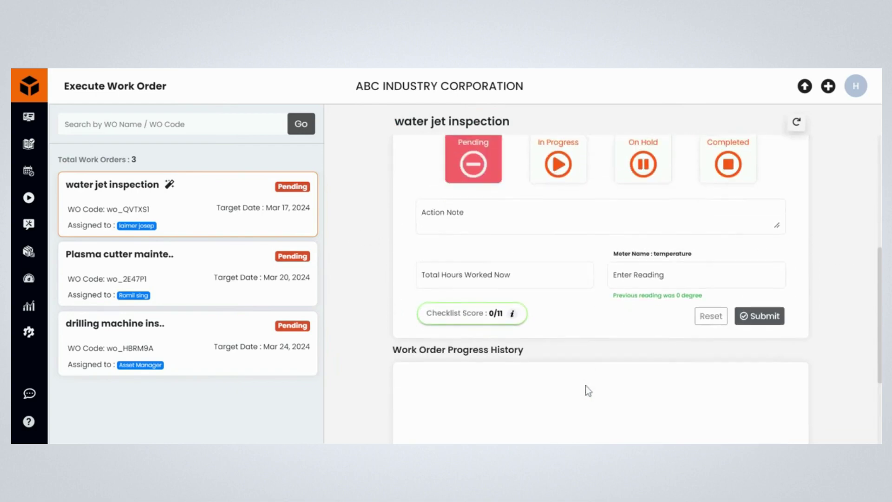
pyautogui.scroll(-2, 586, 386)
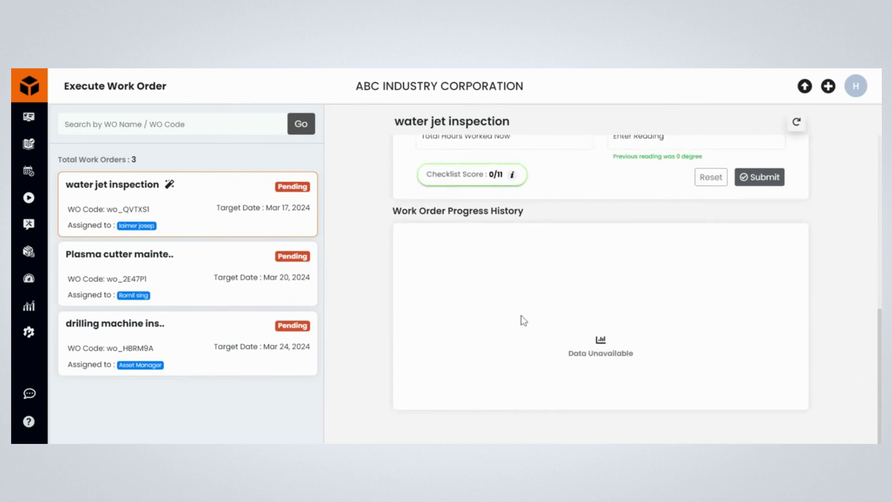
pyautogui.scroll(4, 521, 316)
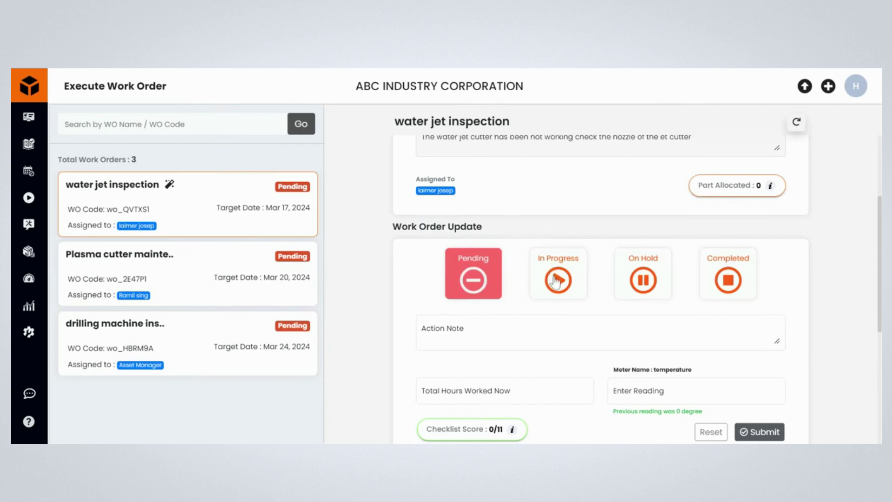
# Set the water jet inspection In Progress with note 'work order in progress', 4 hours, reading 45
pyautogui.click(532, 319)
pyautogui.click(561, 280)
pyautogui.click(562, 330)
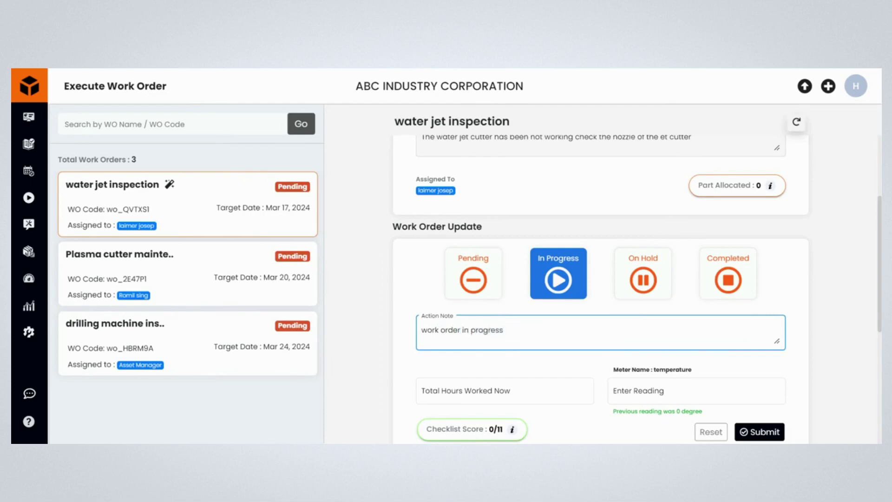
pyautogui.click(531, 401)
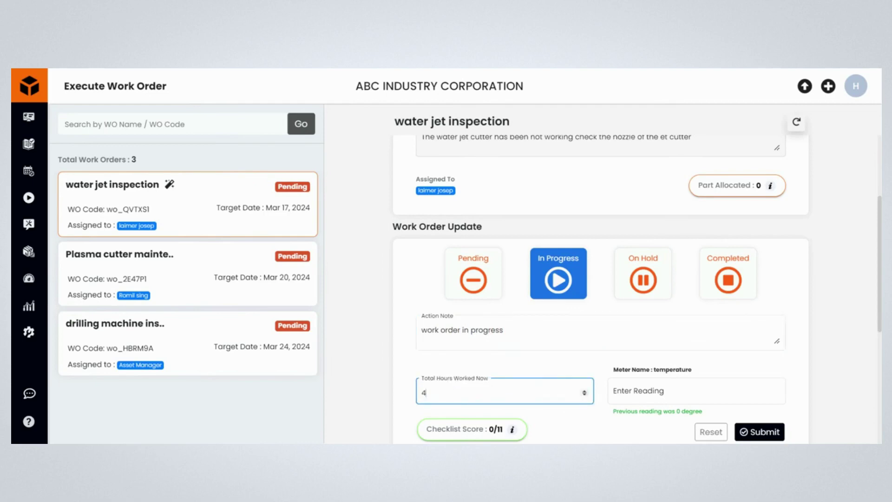
pyautogui.click(696, 391)
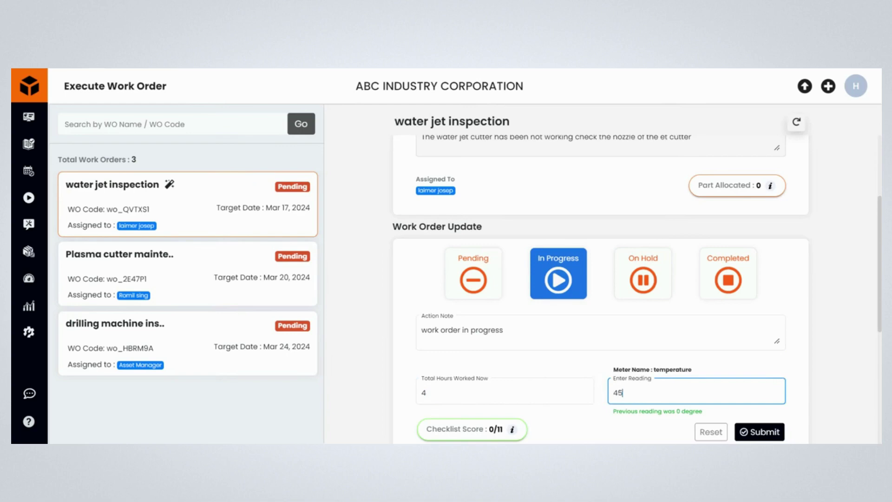
pyautogui.scroll(-1, 786, 421)
pyautogui.click(768, 370)
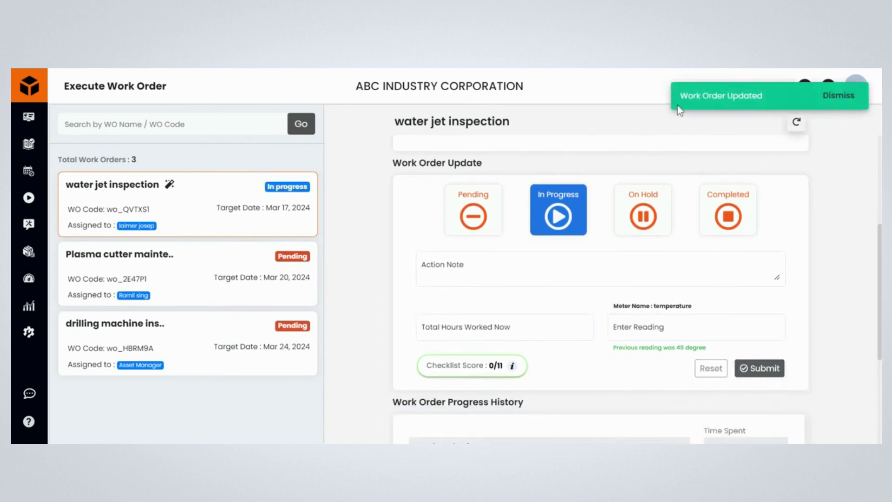
pyautogui.click(830, 103)
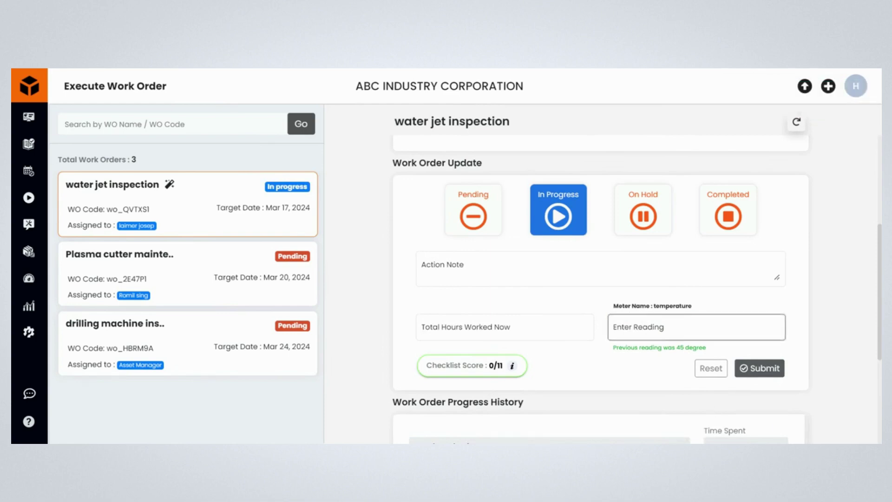
pyautogui.scroll(-2, 599, 288)
pyautogui.scroll(3, 599, 288)
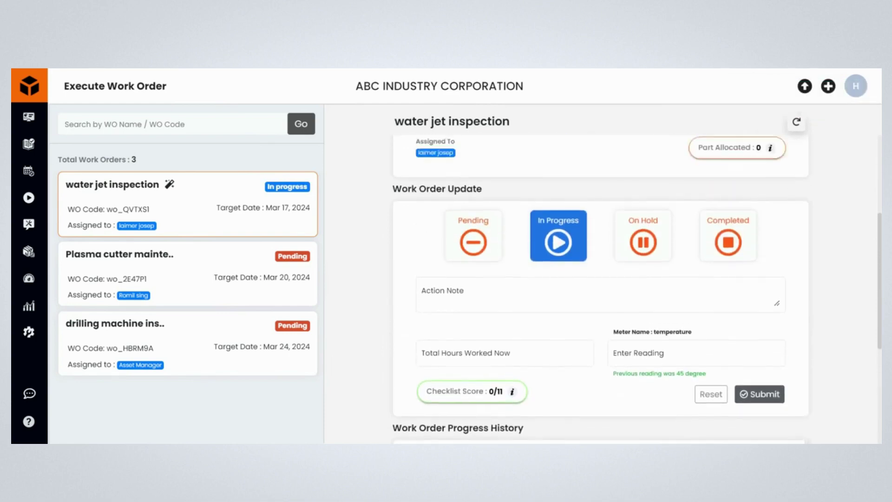
pyautogui.scroll(-2, 599, 288)
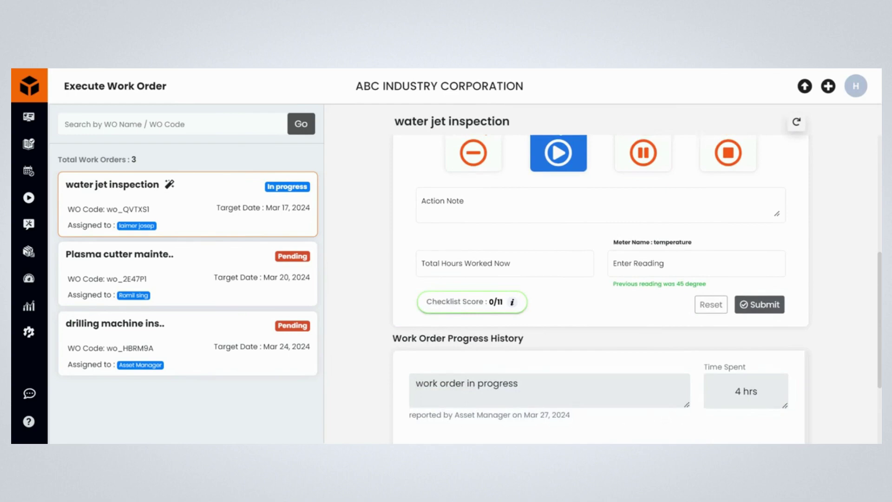
pyautogui.scroll(3, 599, 288)
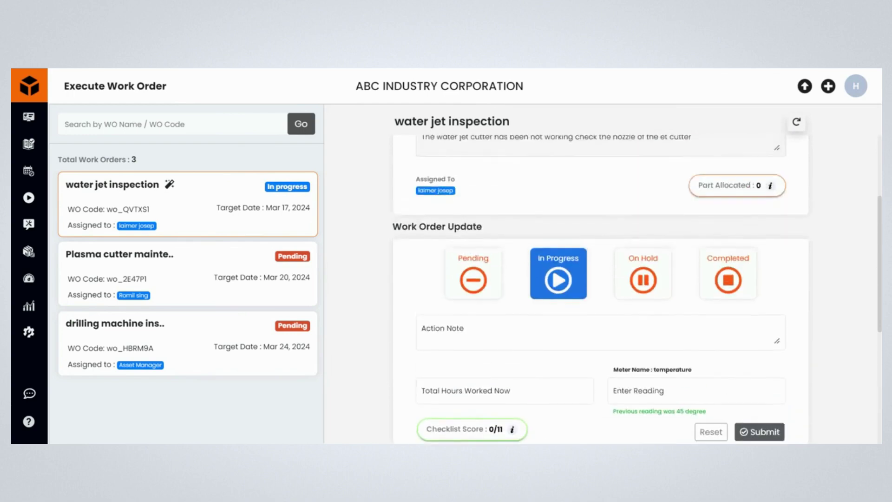
# Put the water jet inspection On Hold with note 'maintenance on hold', 5 hours, reading 35
pyautogui.click(645, 282)
pyautogui.click(621, 324)
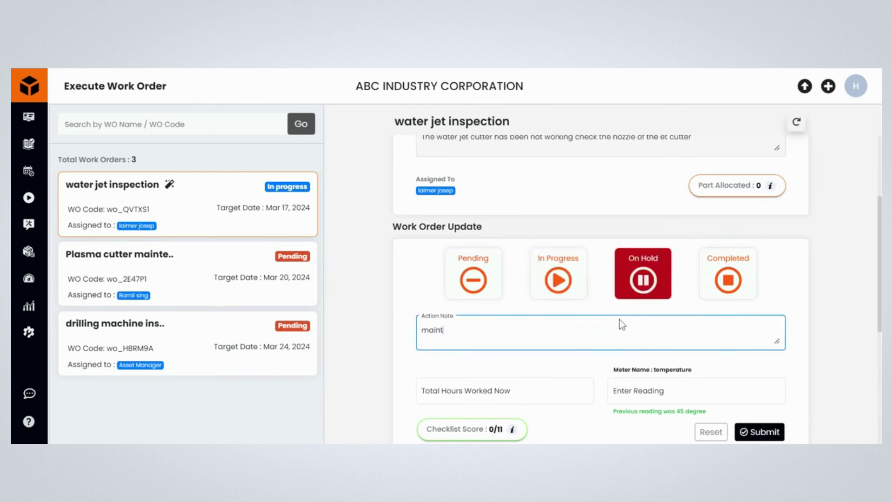
pyautogui.write('maintenance on hold')
pyautogui.click(578, 388)
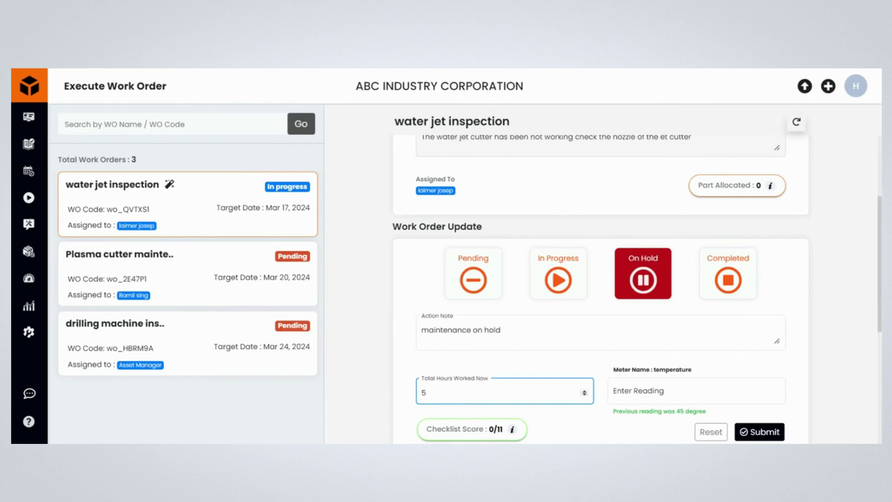
pyautogui.click(635, 392)
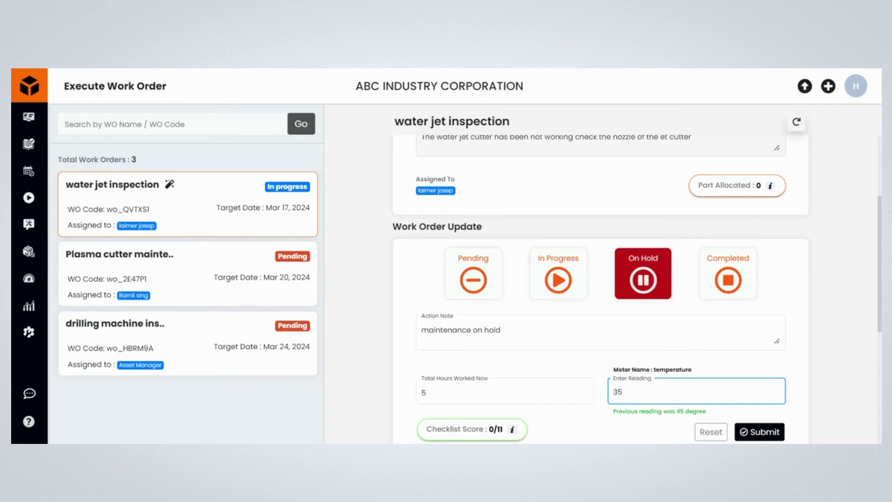
pyautogui.scroll(-3, 723, 328)
pyautogui.click(765, 313)
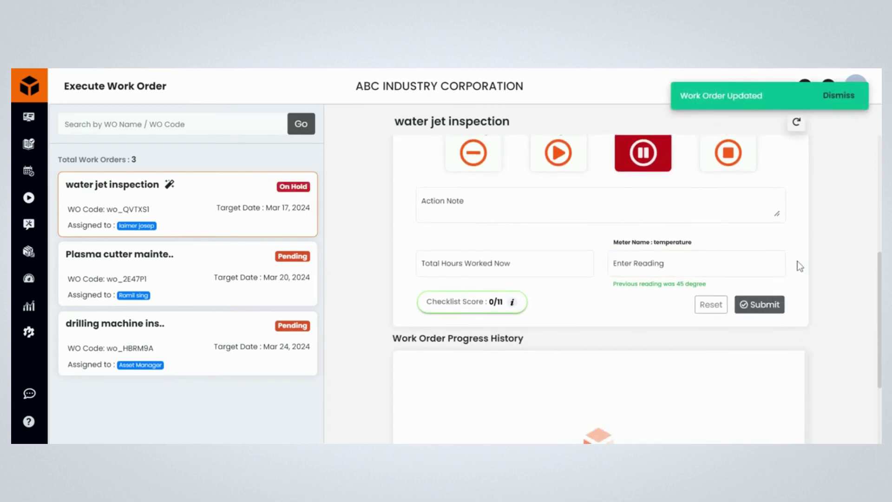
pyautogui.click(838, 95)
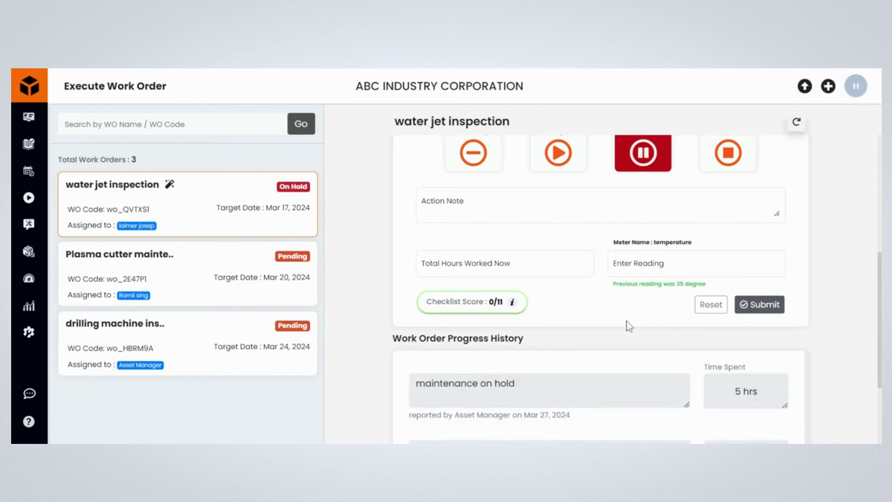
pyautogui.scroll(-3, 629, 325)
pyautogui.scroll(6, 590, 288)
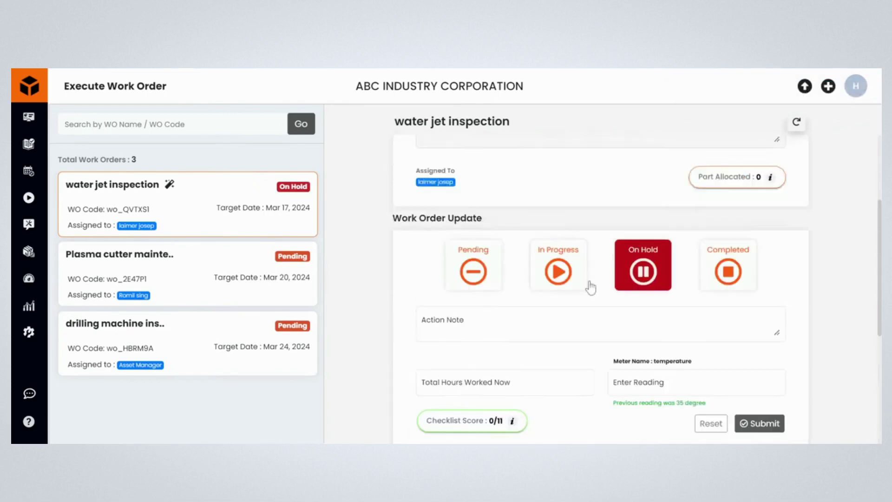
# Mark the water jet inspection Completed with note 'work order completed', 7 hours, reading 38
pyautogui.click(723, 272)
pyautogui.click(423, 330)
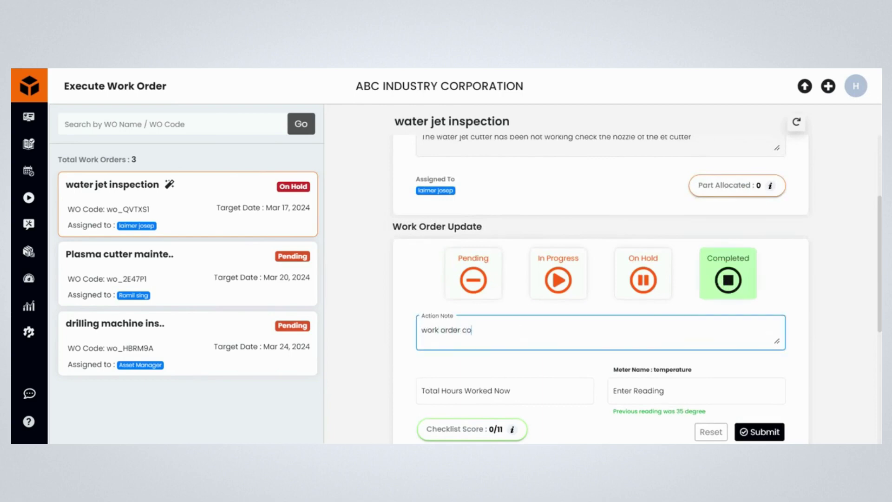
pyautogui.click(515, 392)
pyautogui.write('7')
pyautogui.click(613, 399)
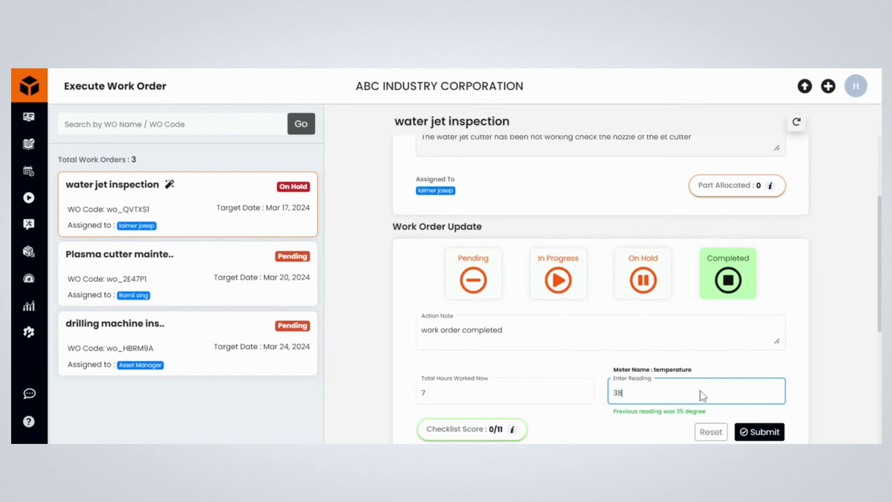
pyautogui.click(745, 431)
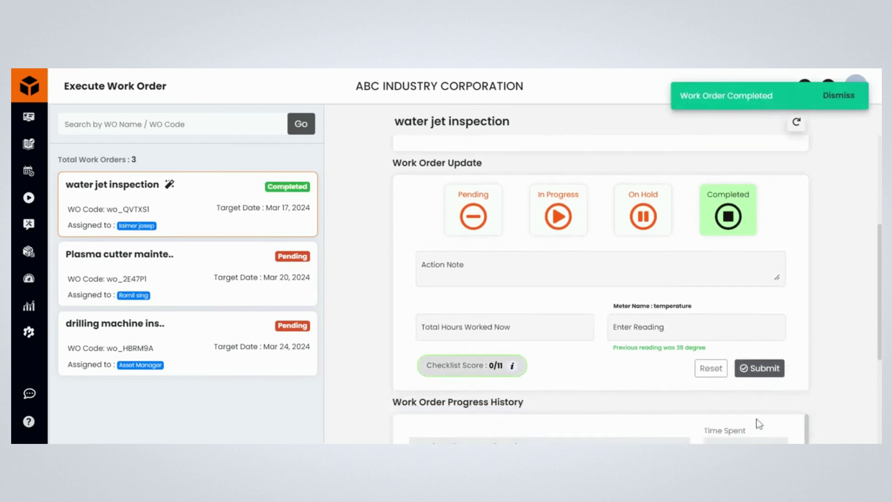
pyautogui.click(838, 96)
pyautogui.scroll(-4, 812, 199)
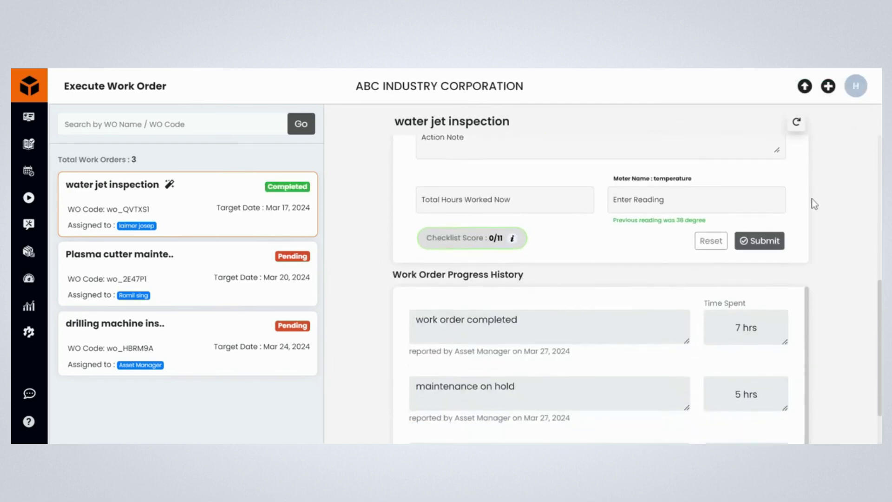
pyautogui.scroll(8, 812, 199)
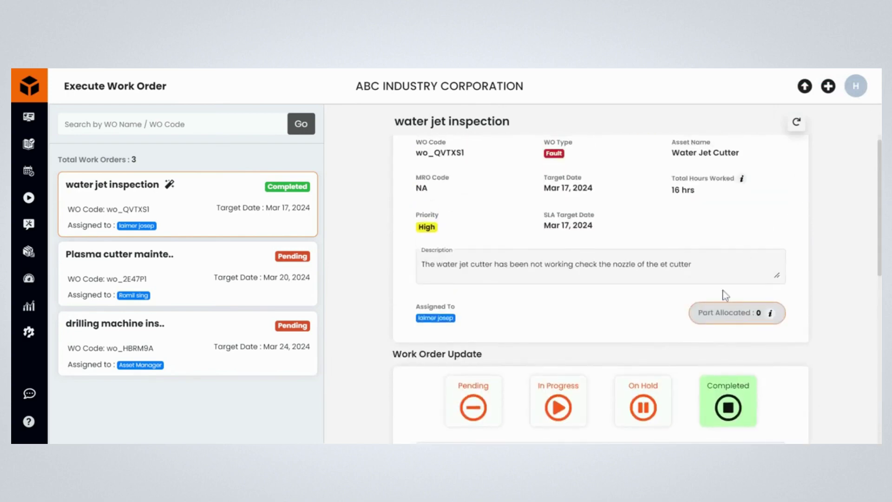
pyautogui.scroll(-4, 721, 405)
pyautogui.scroll(-3, 719, 405)
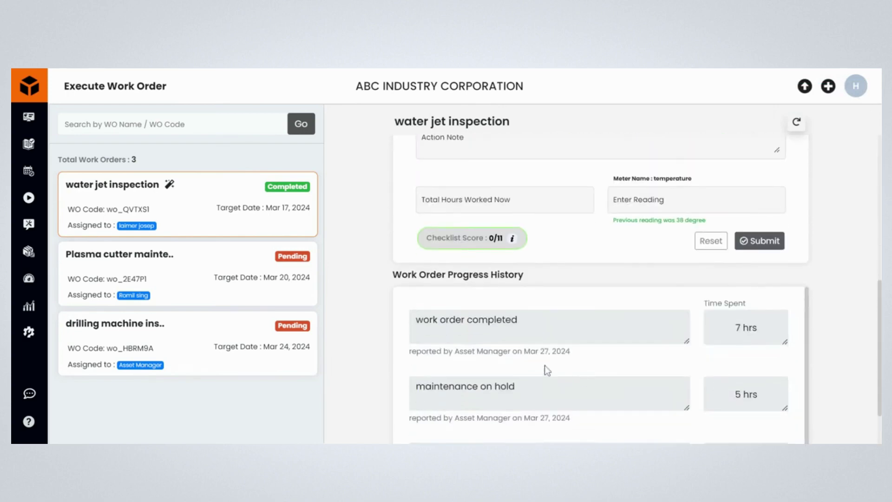
pyautogui.scroll(-1, 600, 288)
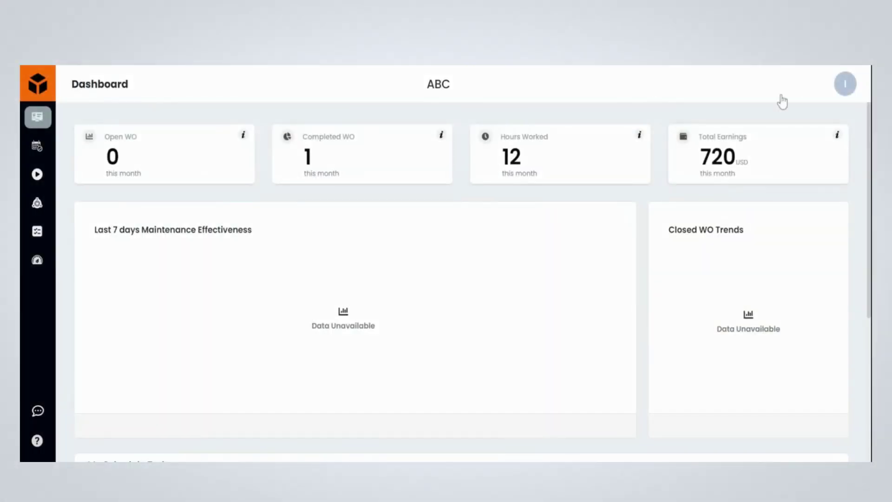
# Review the Dashboard totals: one completed order, none open, 12 hours and 720 USD earned
pyautogui.click(845, 85)
pyautogui.click(845, 88)
# Open the water jet Fault work order on the Execute Work Order page and review its details
pyautogui.click(37, 174)
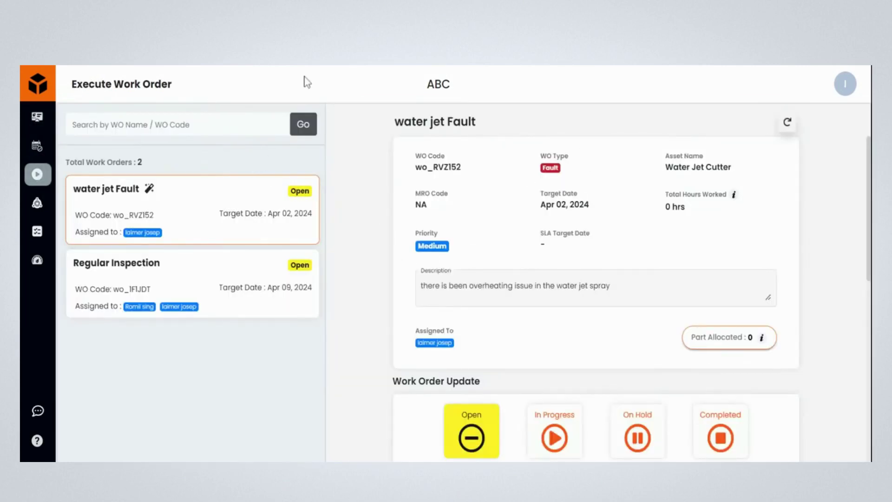
pyautogui.click(210, 219)
pyautogui.scroll(-5, 341, 167)
pyautogui.scroll(-4, 624, 331)
pyautogui.scroll(9, 623, 331)
pyautogui.moveTo(400, 151); pyautogui.dragTo(762, 338)
pyautogui.click(827, 265)
# Scroll to the Work Order Update form and focus its action note field
pyautogui.scroll(-3, 524, 319)
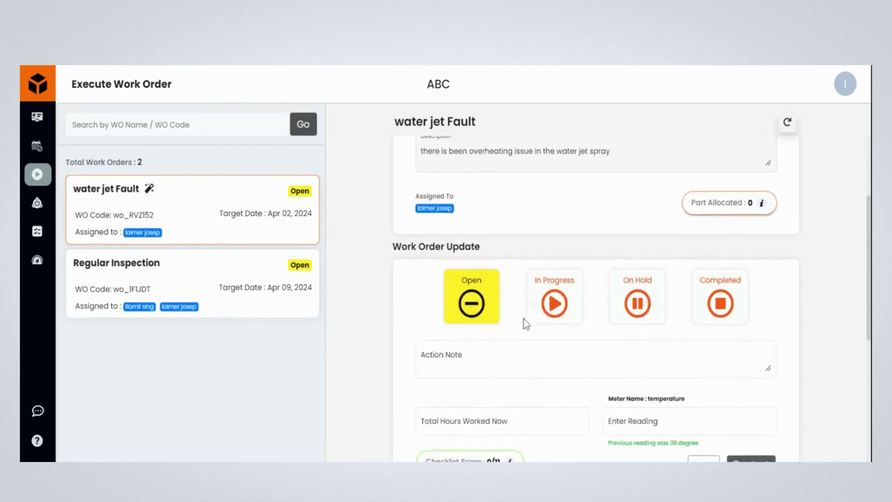
pyautogui.scroll(-4, 523, 319)
pyautogui.scroll(3, 511, 288)
pyautogui.click(511, 288)
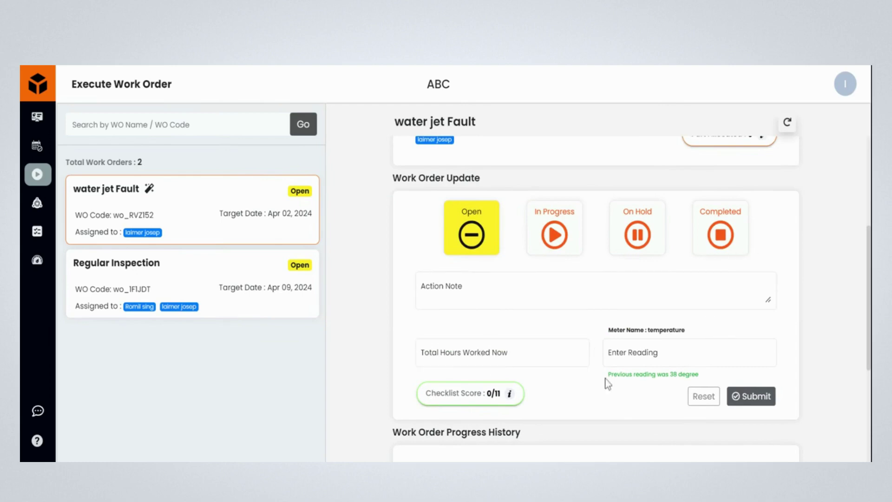
pyautogui.scroll(-5, 589, 415)
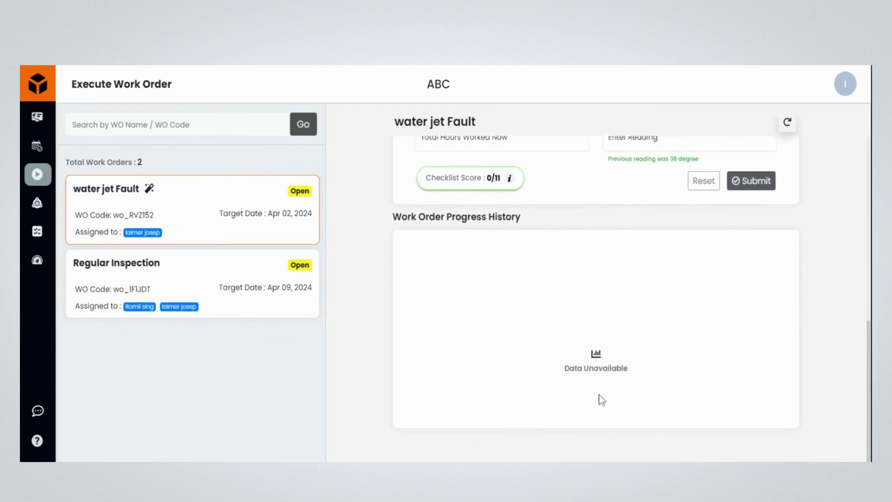
pyautogui.scroll(9, 598, 372)
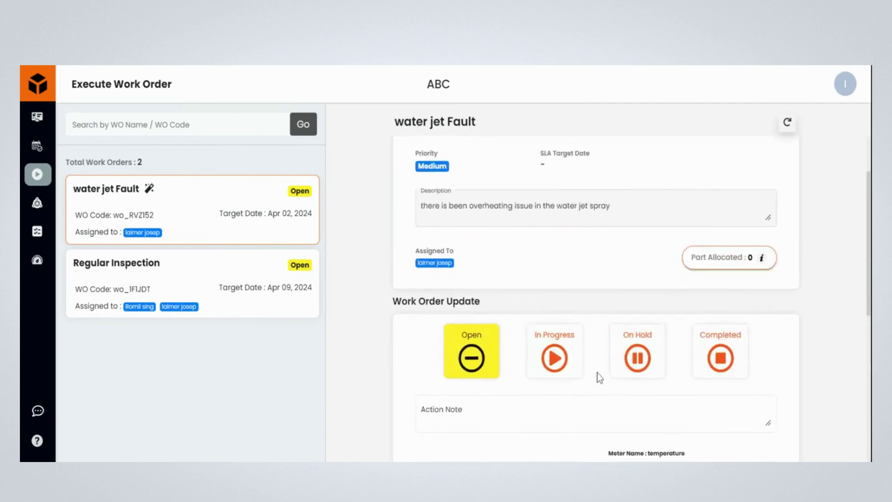
pyautogui.scroll(-4, 597, 373)
pyautogui.scroll(-2, 595, 374)
pyautogui.scroll(2, 589, 371)
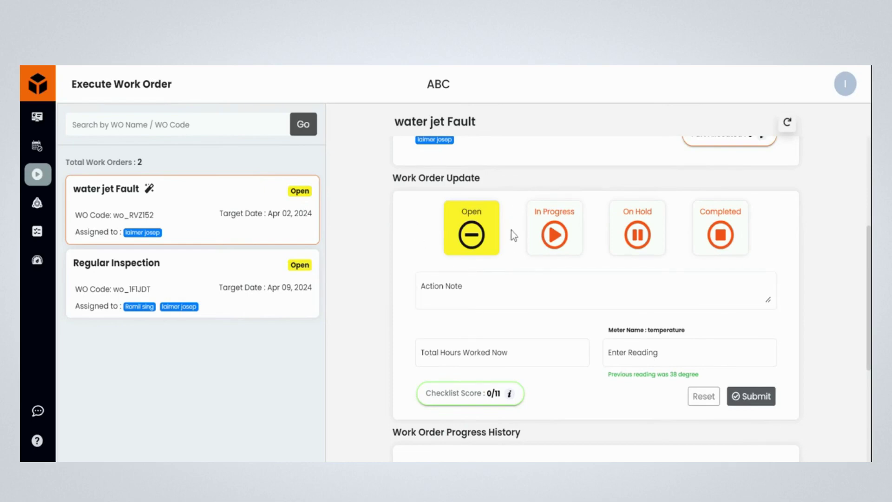
# Submit water jet Fault as In Progress with a maintenance note, 2 hours and reading 13
pyautogui.click(558, 234)
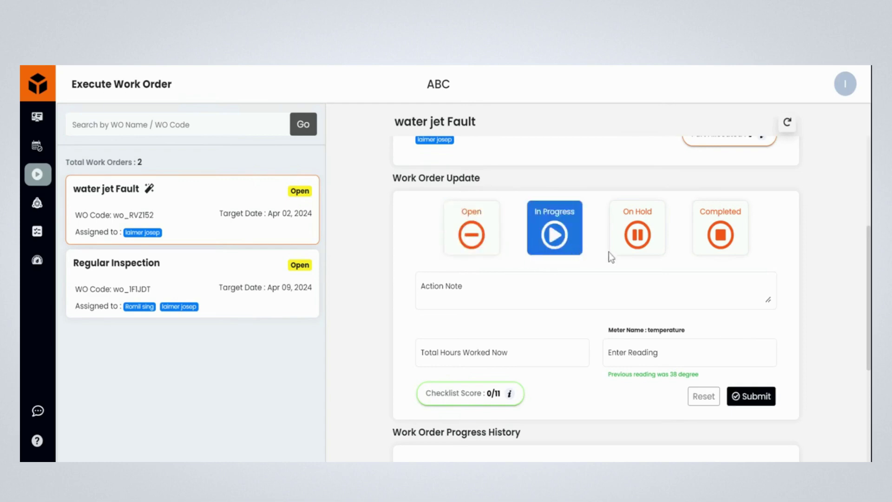
pyautogui.click(623, 283)
pyautogui.write('the maintenance work order is in progress')
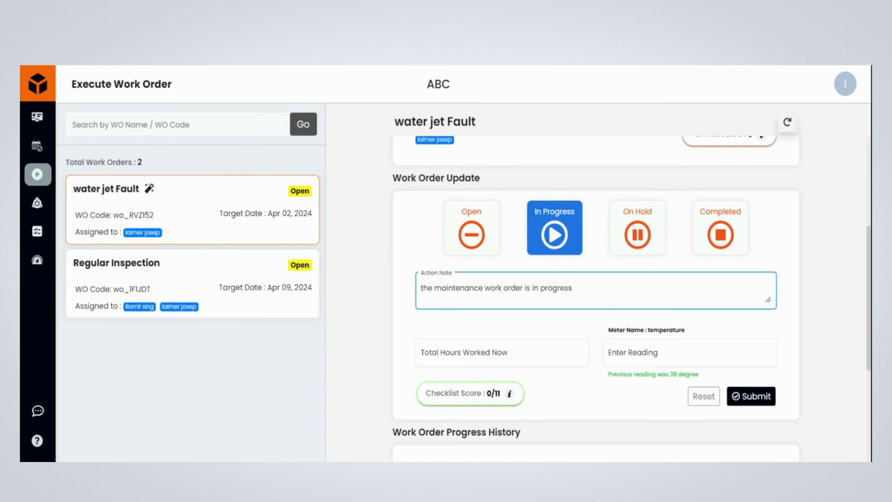
pyautogui.click(531, 346)
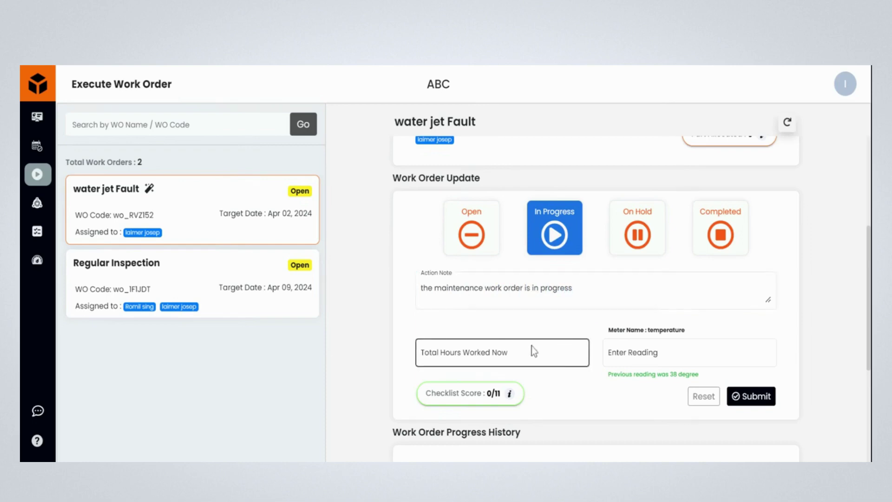
pyautogui.write('2')
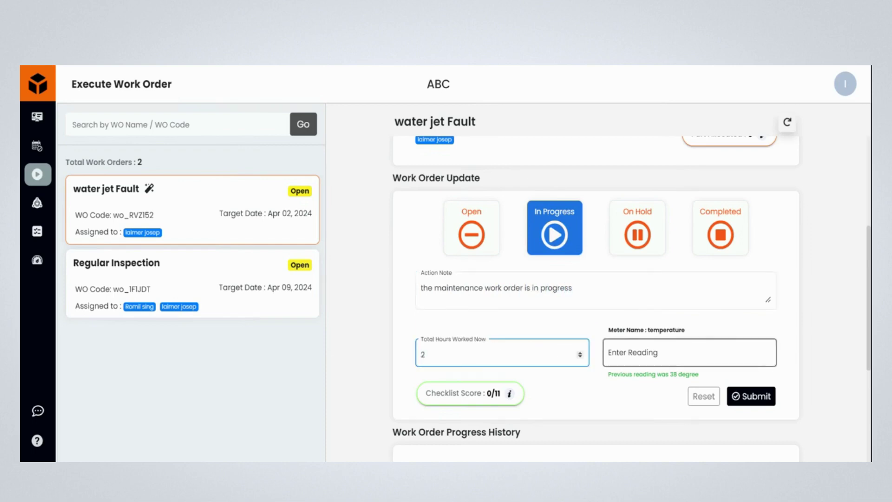
pyautogui.click(676, 351)
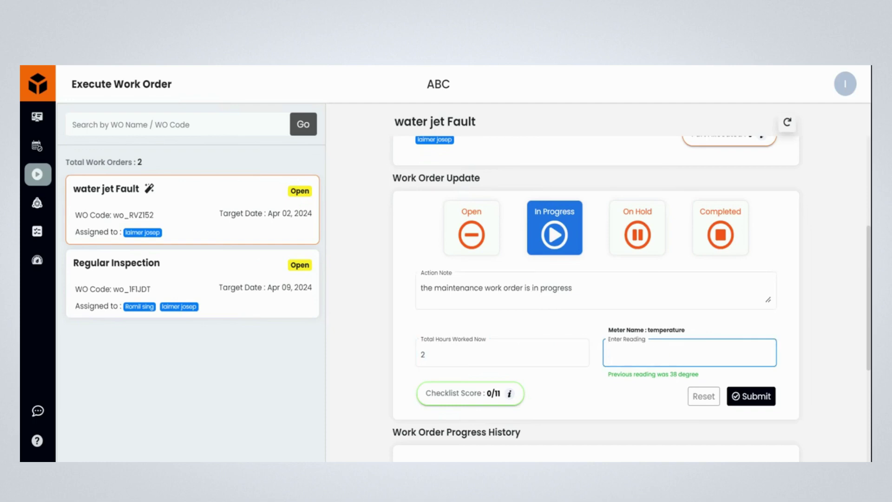
pyautogui.write('13')
pyautogui.click(756, 402)
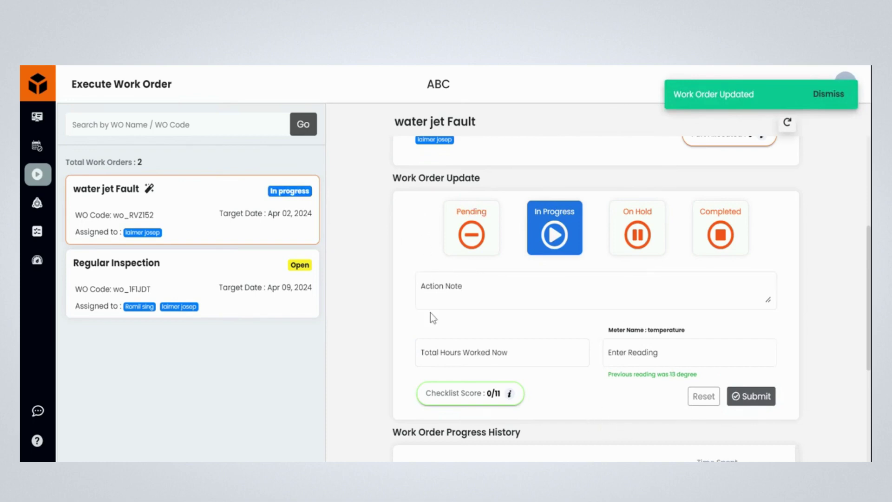
pyautogui.scroll(-5, 428, 314)
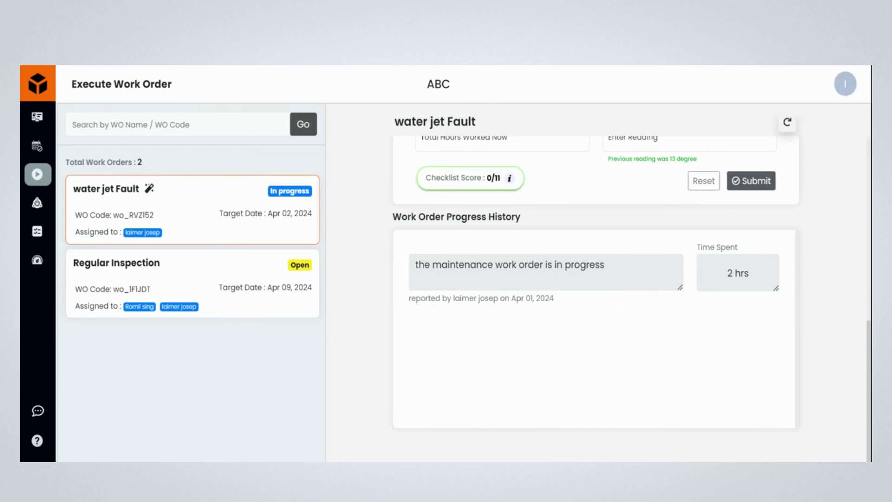
pyautogui.scroll(6, 608, 308)
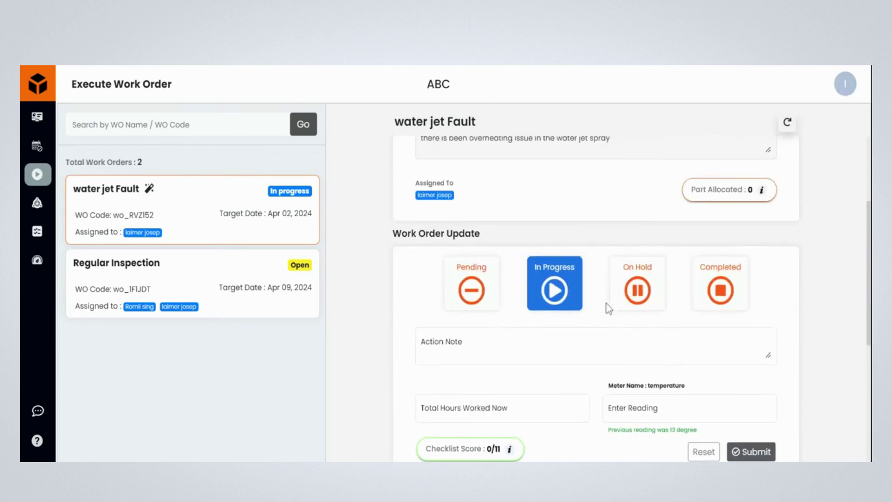
# Submit water jet Fault On Hold with note 'the work ordre is on hold', 1 hour, reading 17
pyautogui.click(630, 292)
pyautogui.click(614, 335)
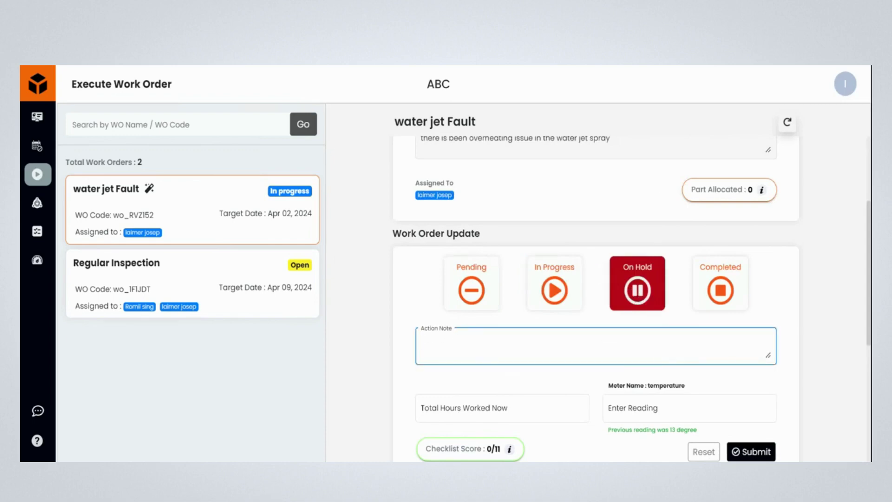
pyautogui.write('the work odre is on hold')
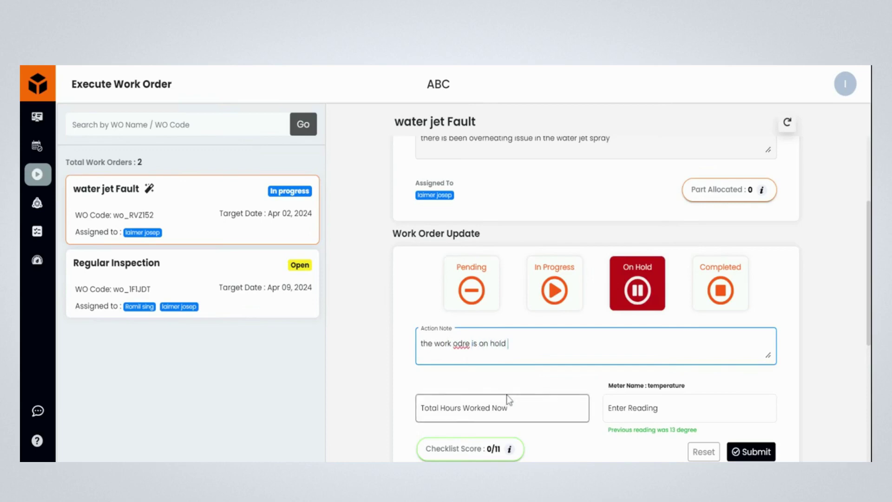
pyautogui.click(455, 344)
pyautogui.write('r')
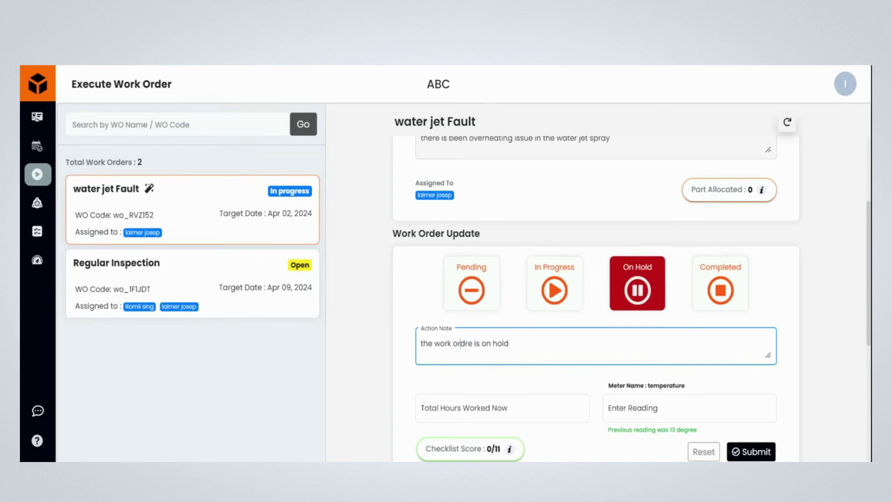
pyautogui.click(462, 409)
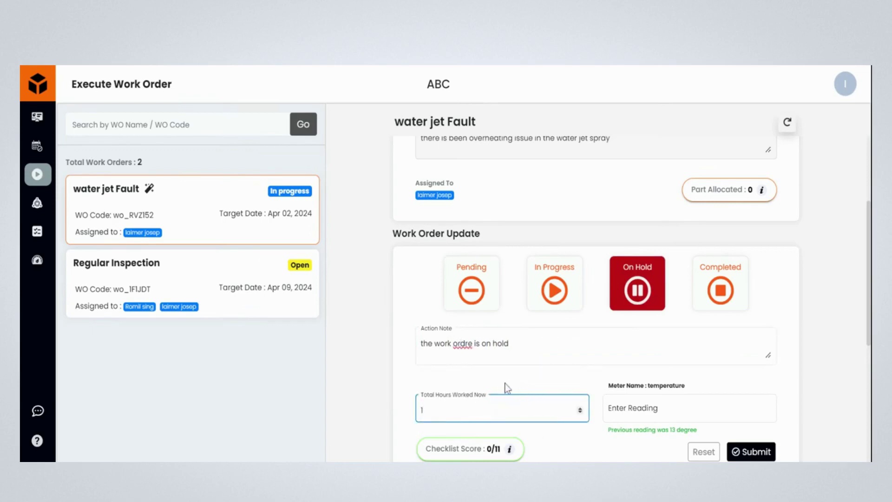
pyautogui.scroll(-3, 546, 388)
pyautogui.click(686, 265)
pyautogui.write('17')
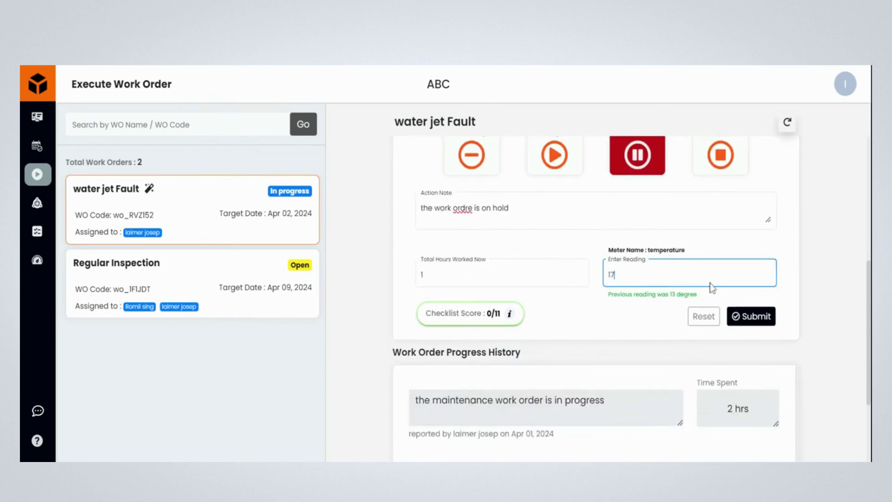
pyautogui.click(747, 316)
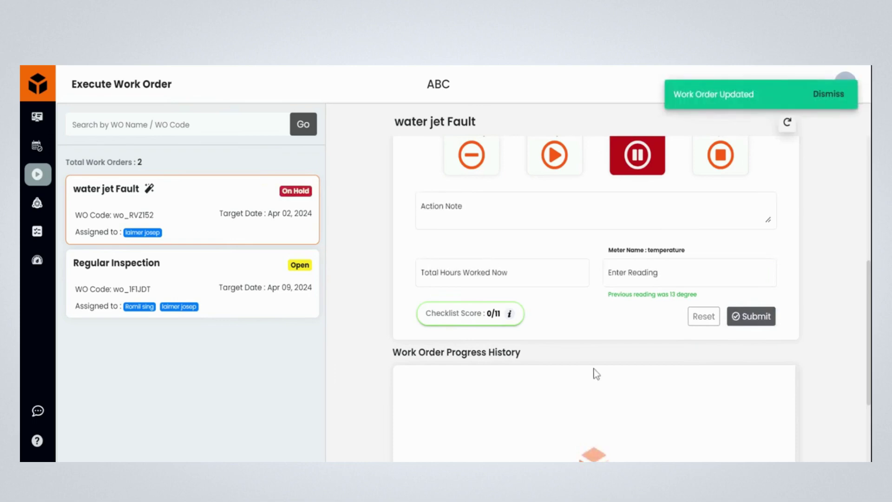
pyautogui.scroll(-3, 597, 374)
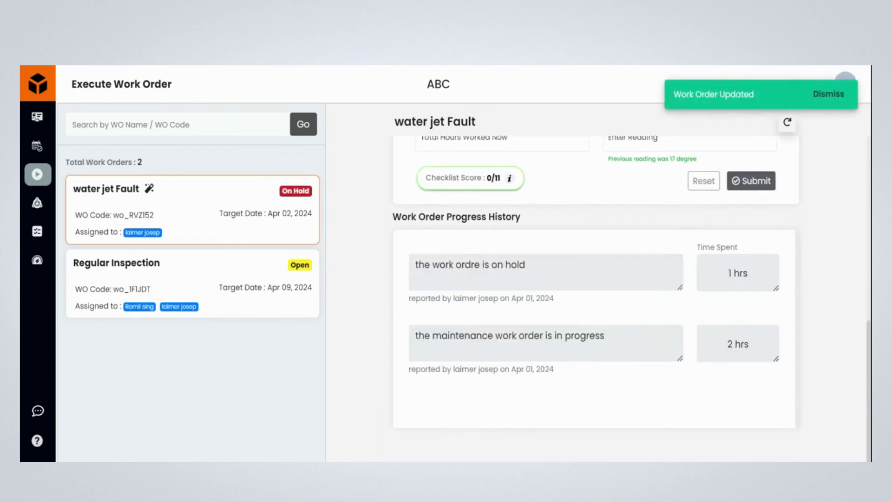
pyautogui.scroll(3, 597, 298)
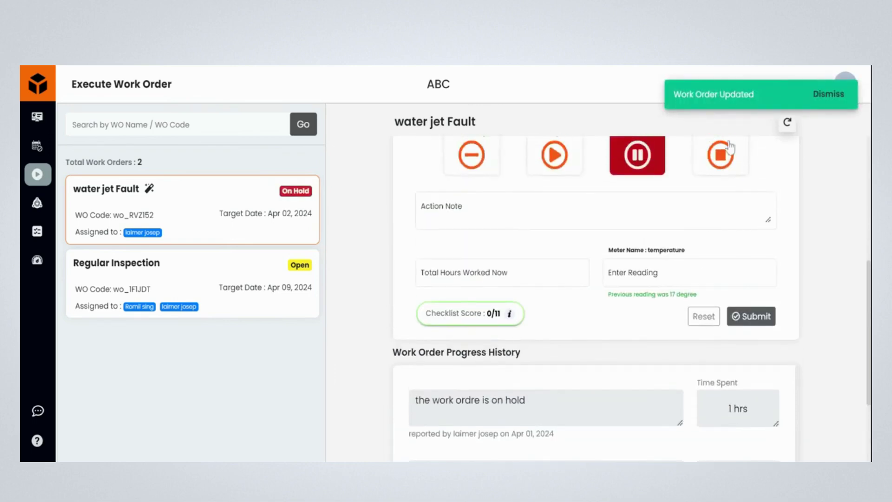
# Select Completed for water jet Fault with note 'the water jet is been working' and 15 hours
pyautogui.click(720, 153)
pyautogui.scroll(3, 679, 206)
pyautogui.click(478, 359)
pyautogui.write('the water jet is')
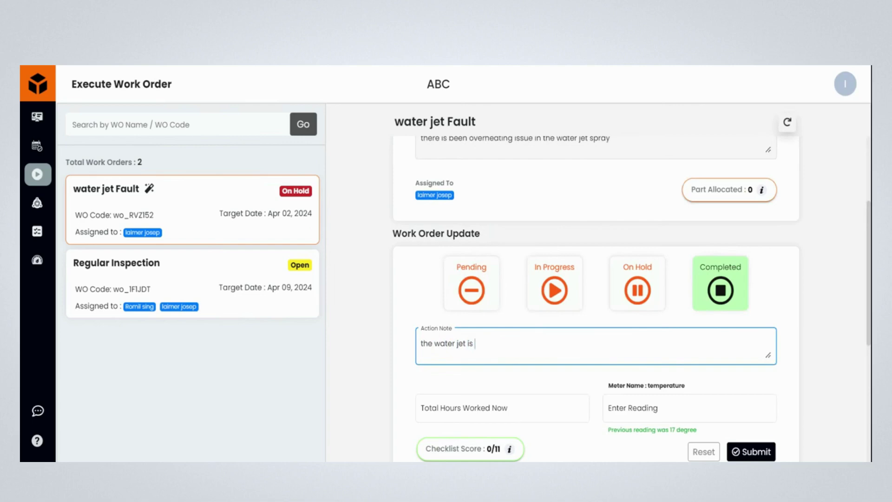
pyautogui.write(' been')
pyautogui.write('working')
pyautogui.click(506, 411)
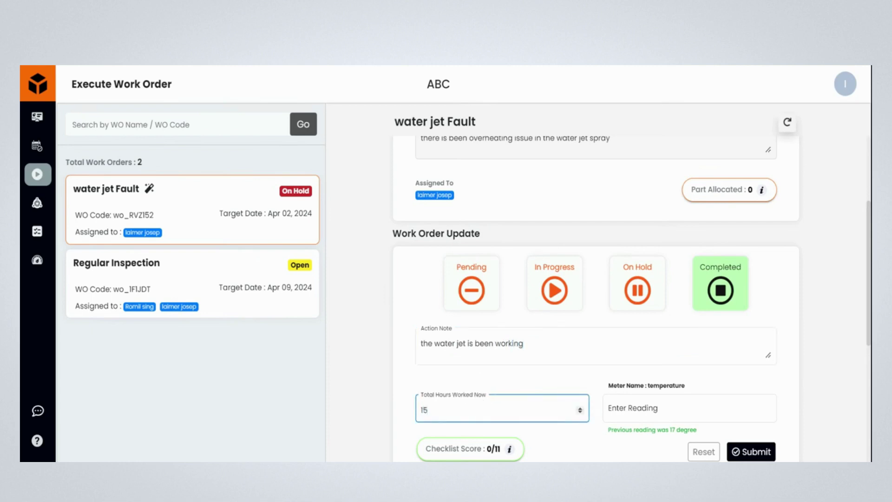
pyautogui.click(688, 409)
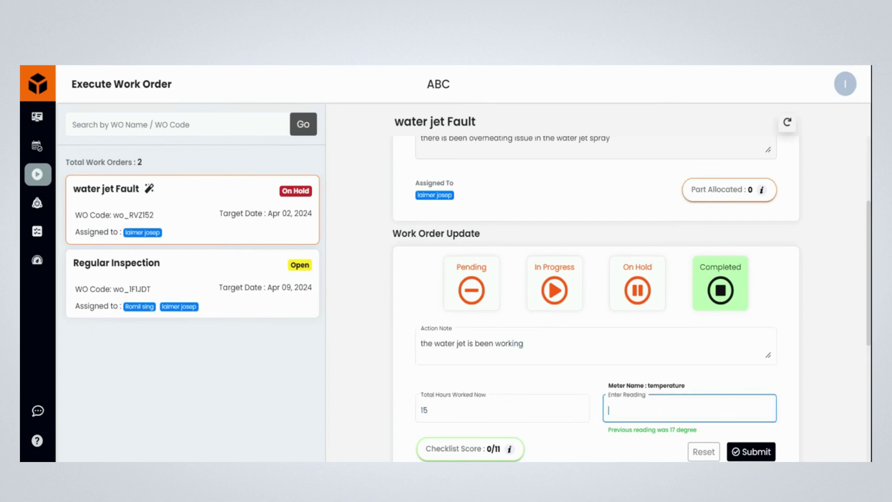
# Enter reading 34, submit, and check the history entries of 15, 1 and 2 hrs
pyautogui.write('34')
pyautogui.click(736, 453)
pyautogui.scroll(-4, 656, 426)
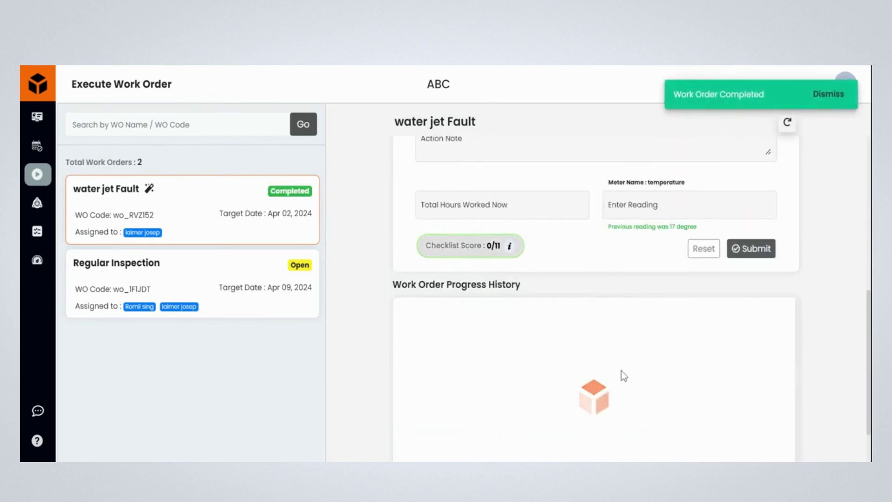
pyautogui.scroll(1, 626, 364)
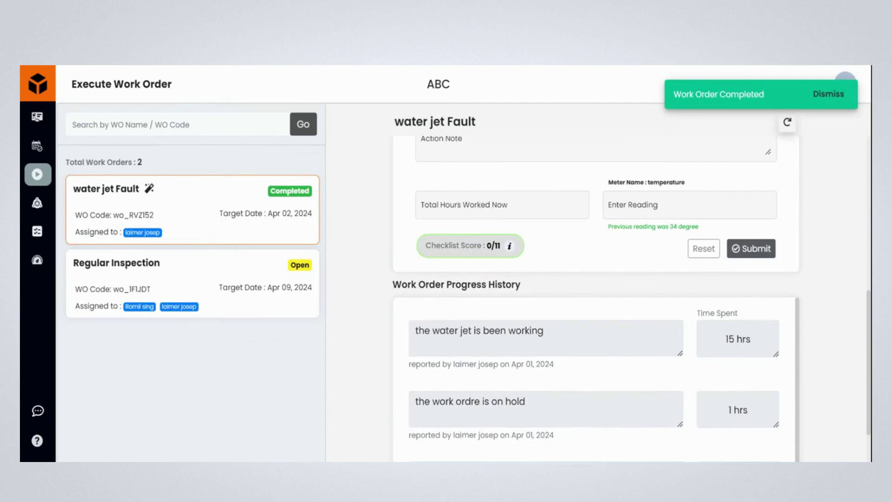
pyautogui.scroll(-1, 642, 433)
pyautogui.scroll(8, 623, 376)
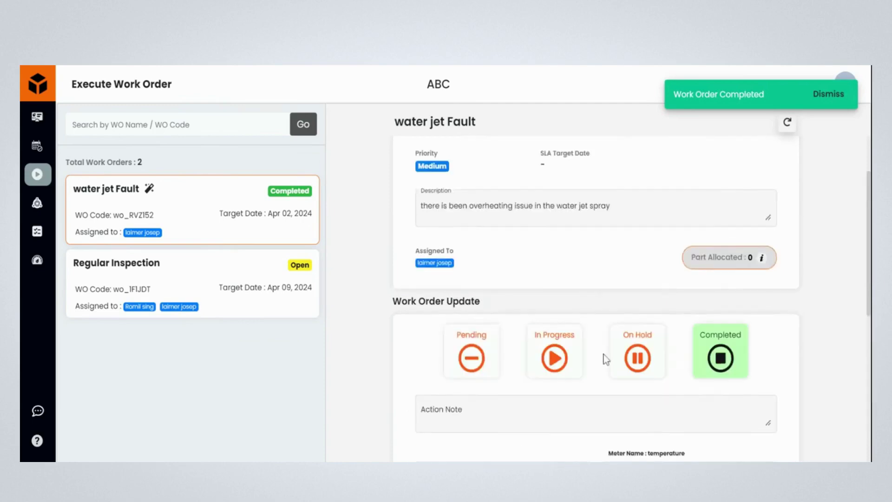
pyautogui.scroll(-10, 604, 354)
pyautogui.scroll(-2, 603, 354)
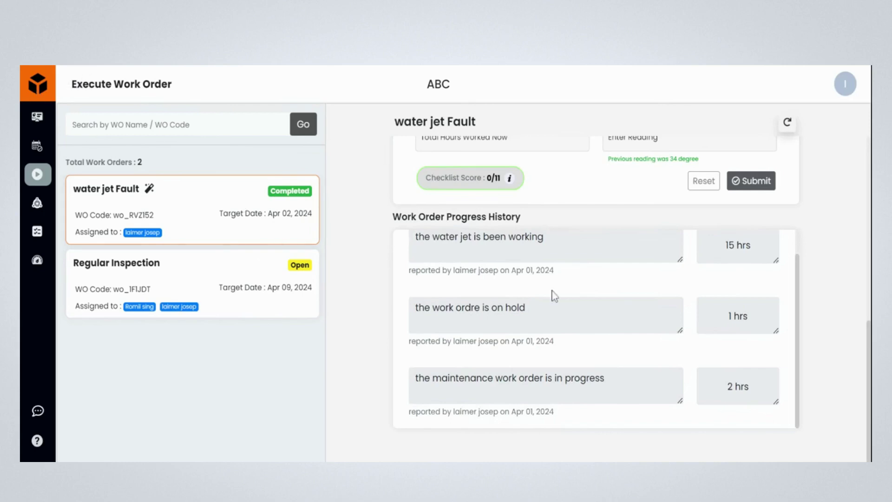
pyautogui.scroll(1, 553, 297)
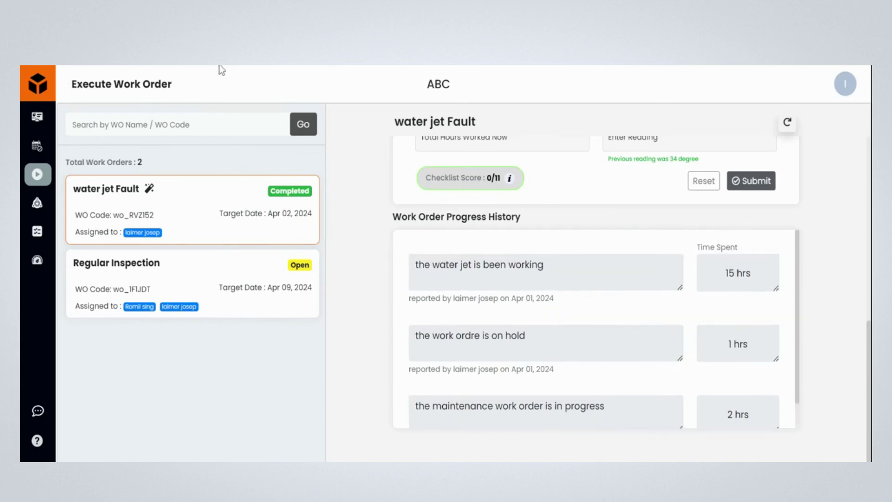